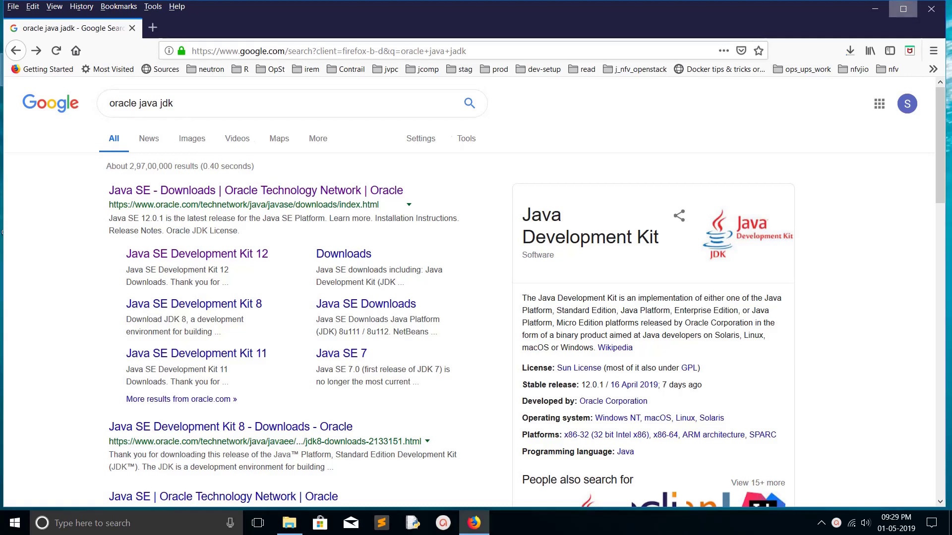
Step: Open Oracle's Java SE Downloads page from the 'oracle java jdk' Google results
left_click_drag(842, 7, 863, 7)
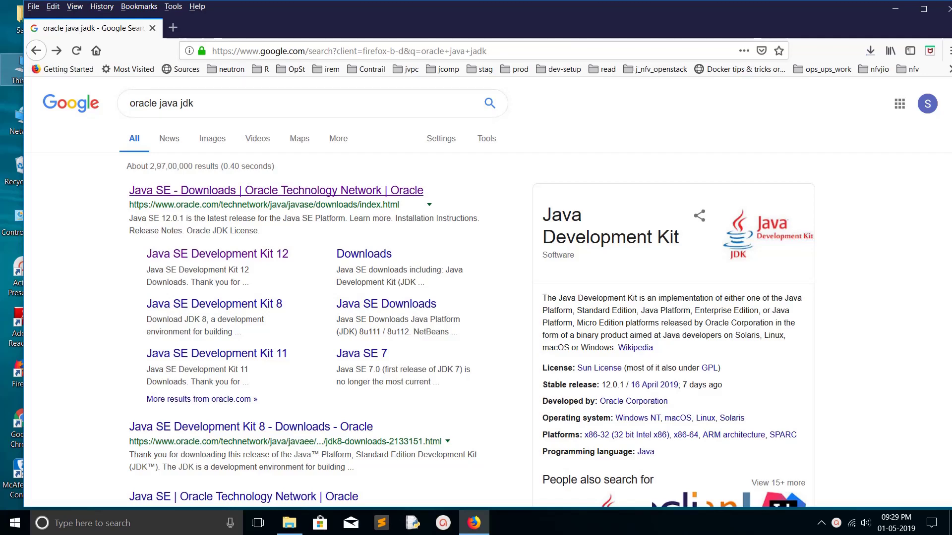
left_click(209, 190)
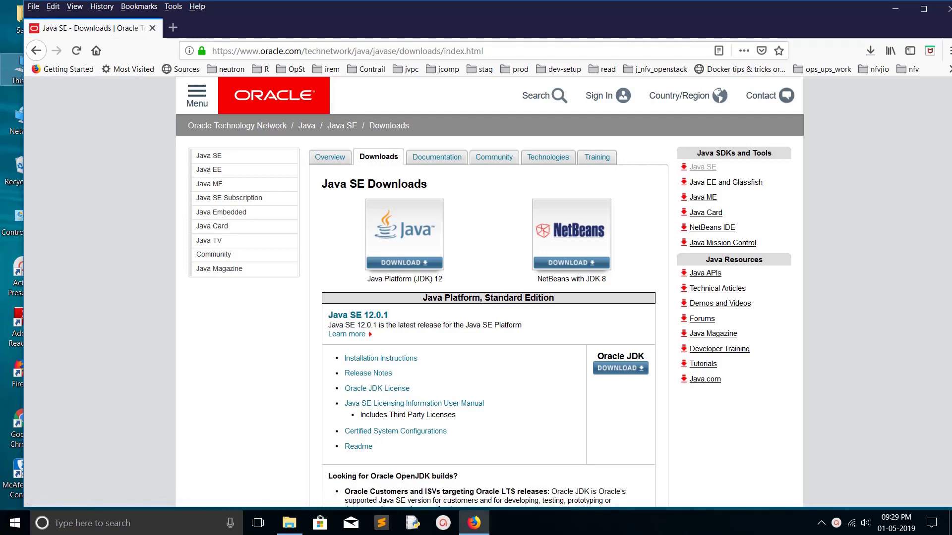
Step: Go to the Oracle JDK 12.0.1 download page
left_click(620, 367)
scroll(488, 298, "down", 10)
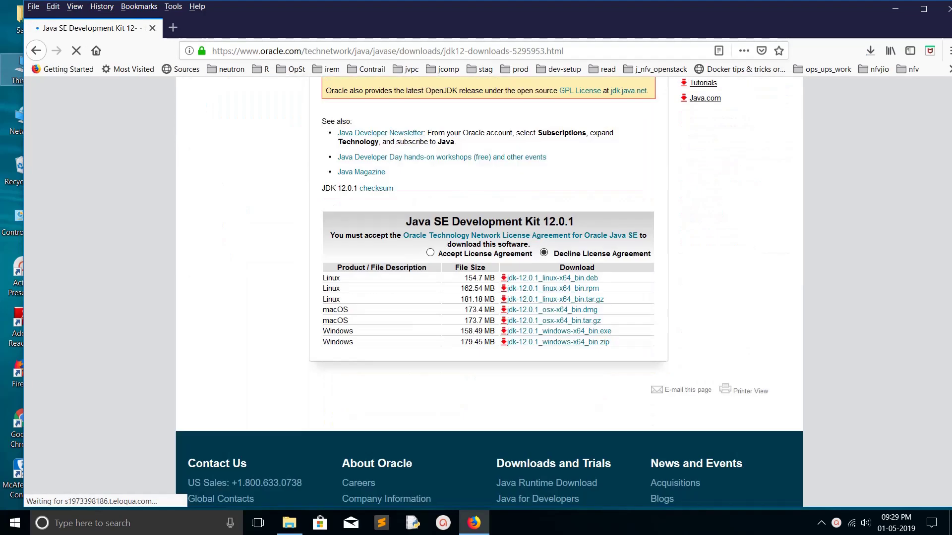
scroll(489, 298, "down", 2)
scroll(488, 298, "up", 3)
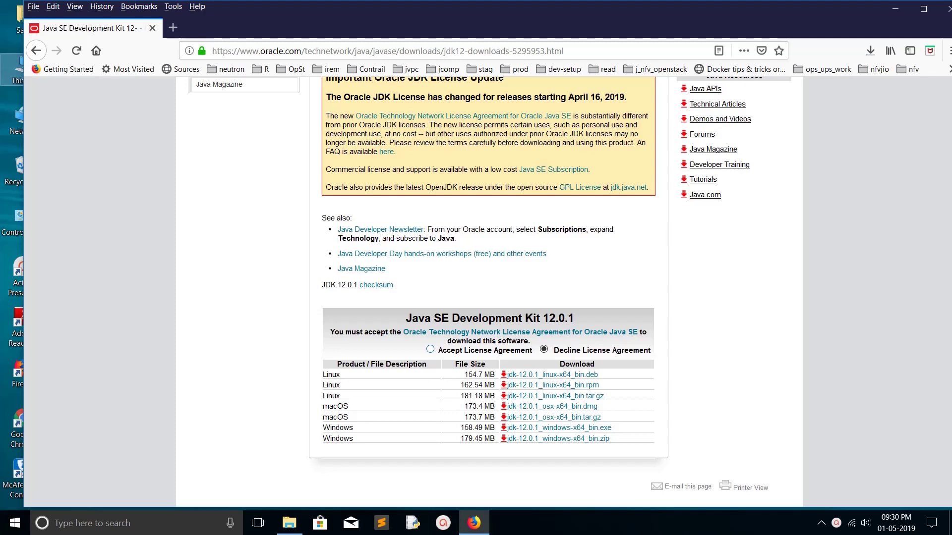
Step: Accept the license agreement and download the Windows x64 JDK 12.0.1 installer
left_click(430, 349)
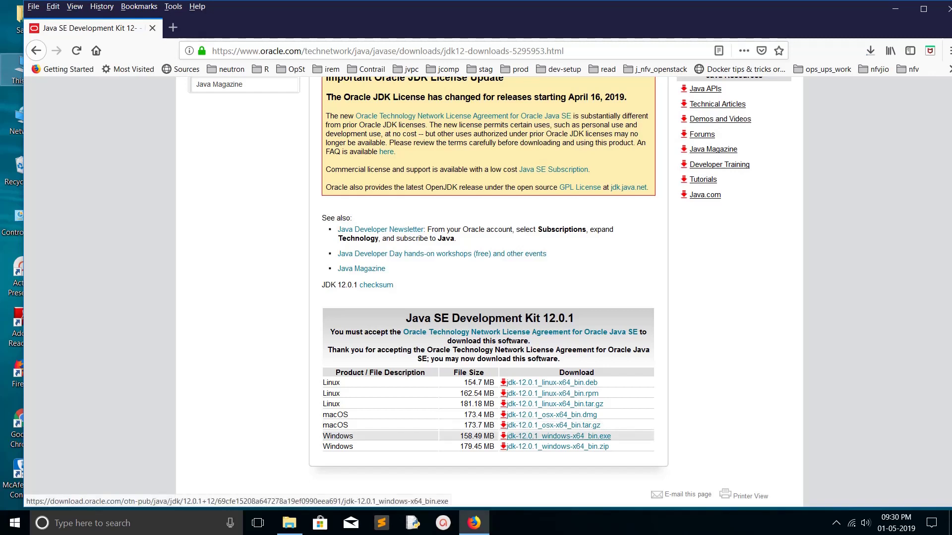
left_click(559, 436)
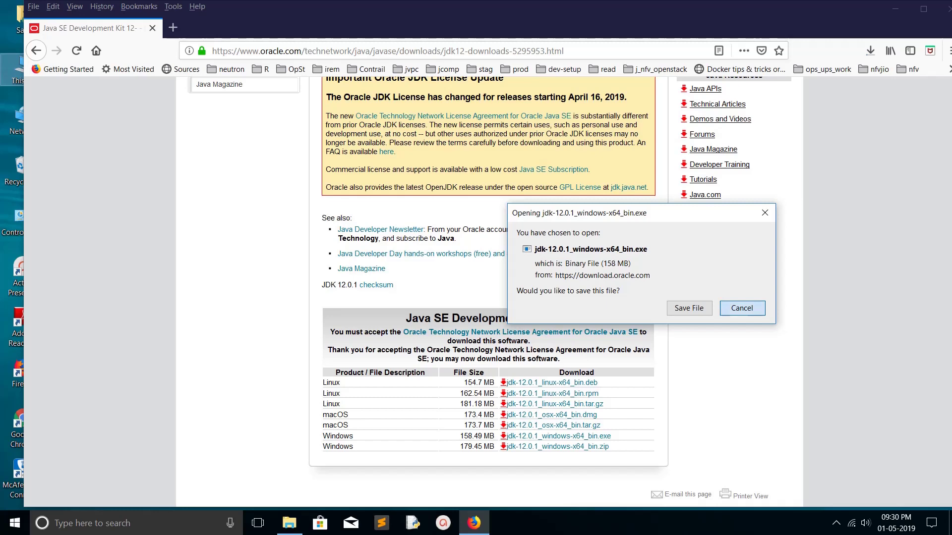
key("Return")
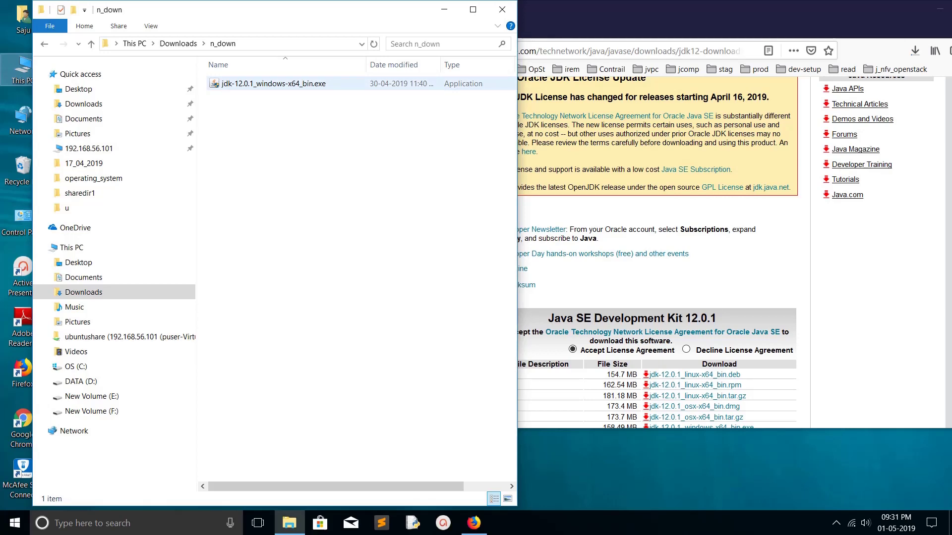
Step: Launch jdk-12.0.1_windows-x64_bin.exe from the n_down folder
left_click(298, 83)
right_click(298, 84)
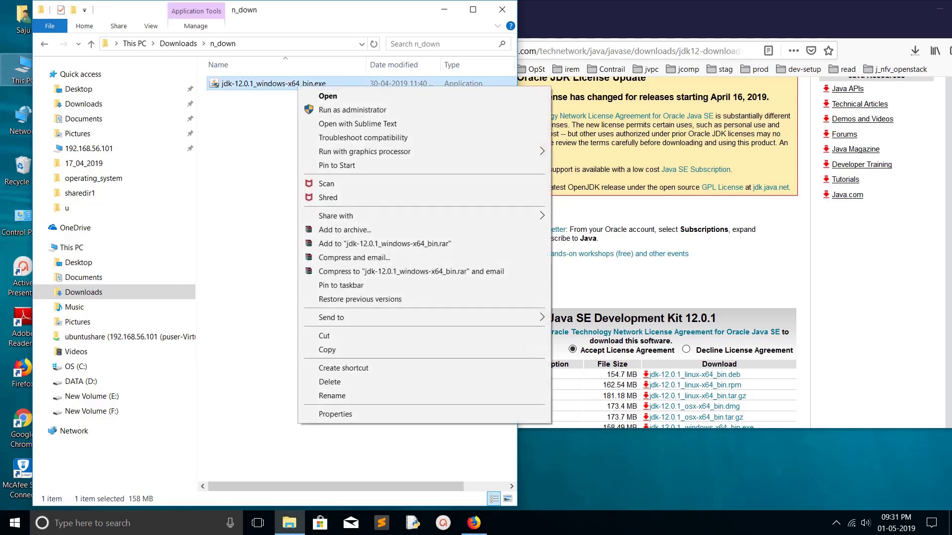
left_click(327, 96)
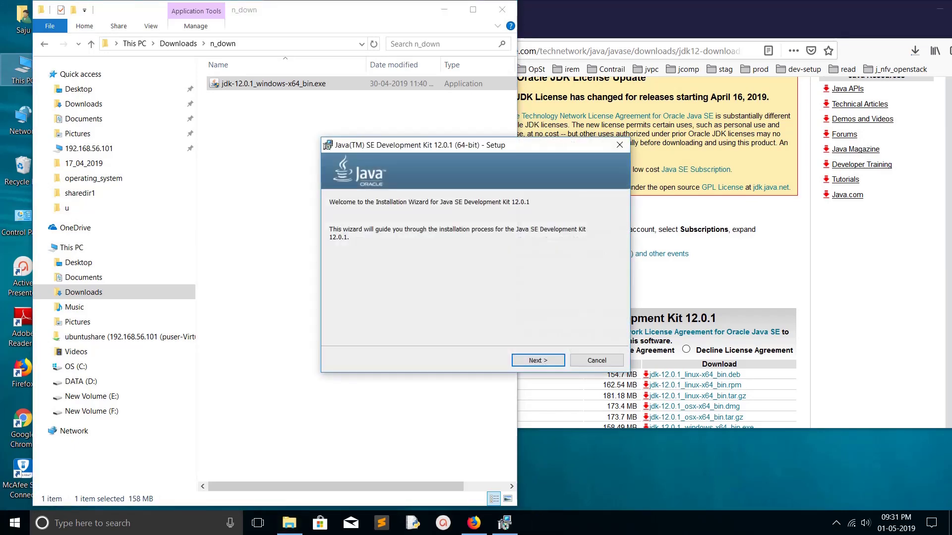
Step: Change the JDK install folder from the default path to C:\jdk12 and proceed
key("Return")
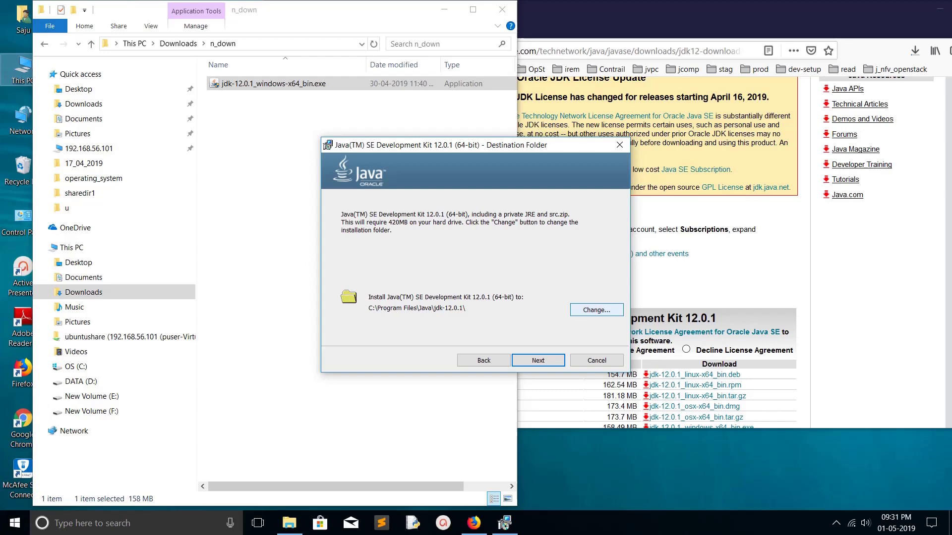
left_click(597, 309)
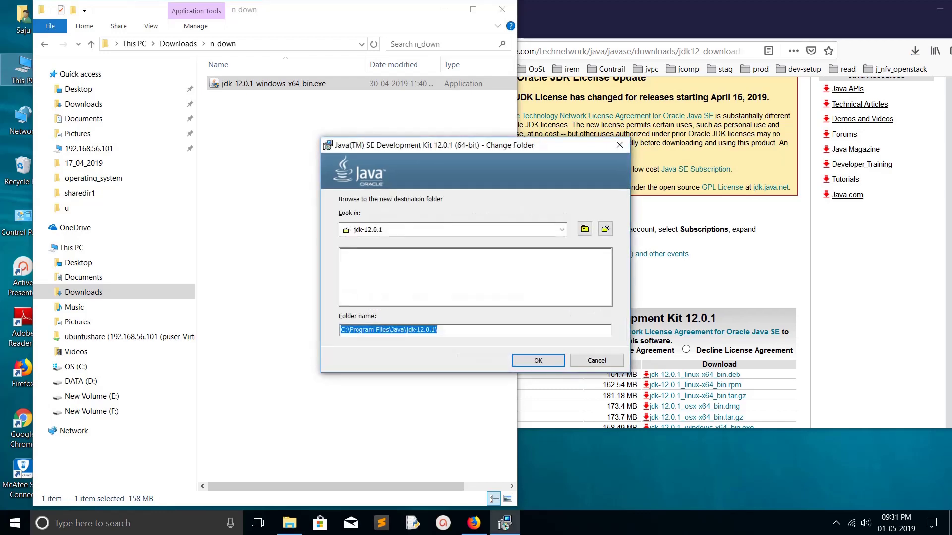
key("End")
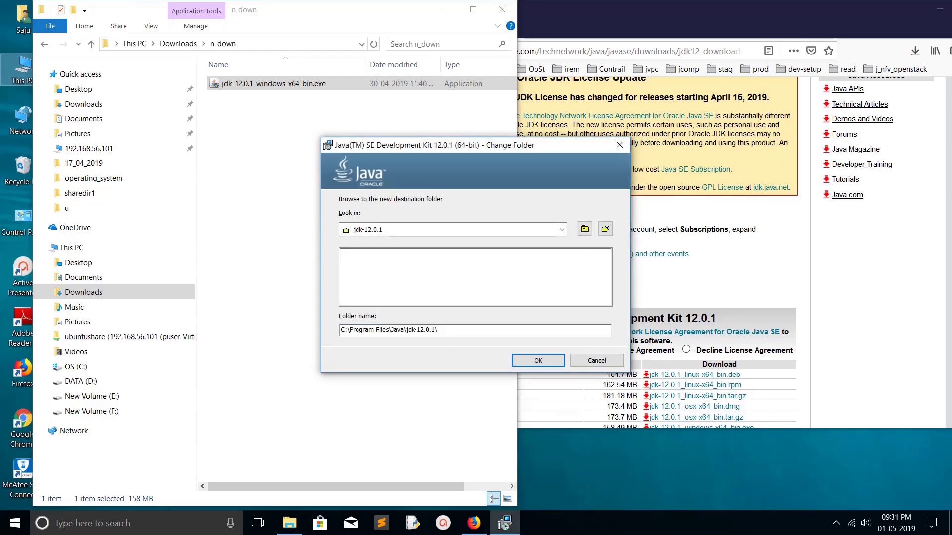
key("BackSpace")
key("BackSpace")
key("BackSpace")
key("BackSpace")
key("Left")
key("BackSpace")
key("BackSpace")
key("BackSpace")
key("BackSpace")
key("BackSpace")
key("BackSpace")
key("BackSpace")
key("BackSpace")
key("BackSpace")
key("BackSpace")
key("BackSpace")
key("BackSpace")
key("BackSpace")
key("BackSpace")
key("ctrl+a")
key("ctrl+c")
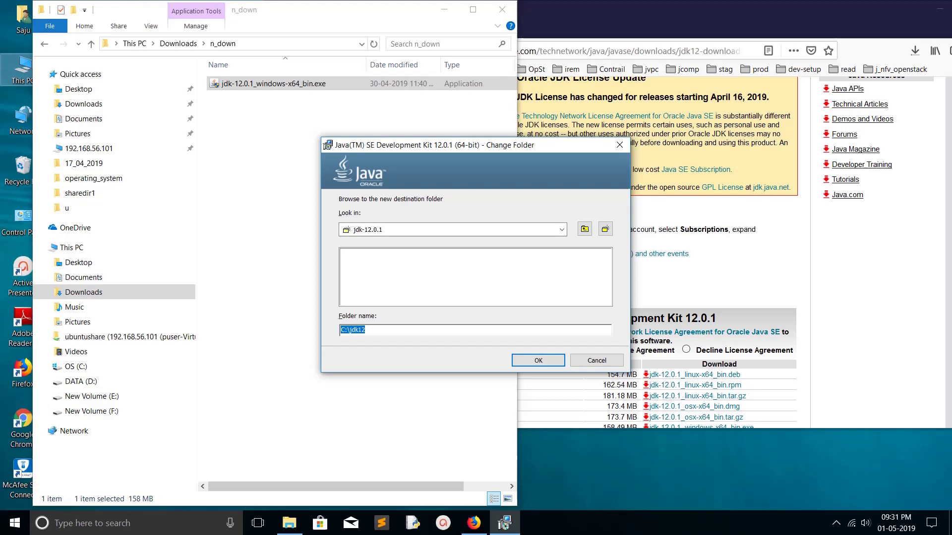
key("Return")
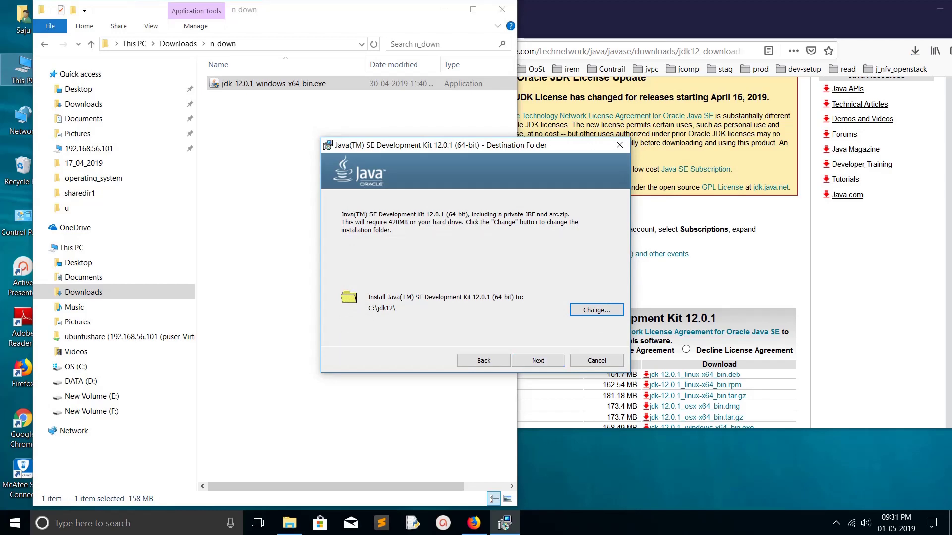
left_click(538, 361)
Step: Install JDK 12.0.1 and close the wizard once it reports success
key("Return")
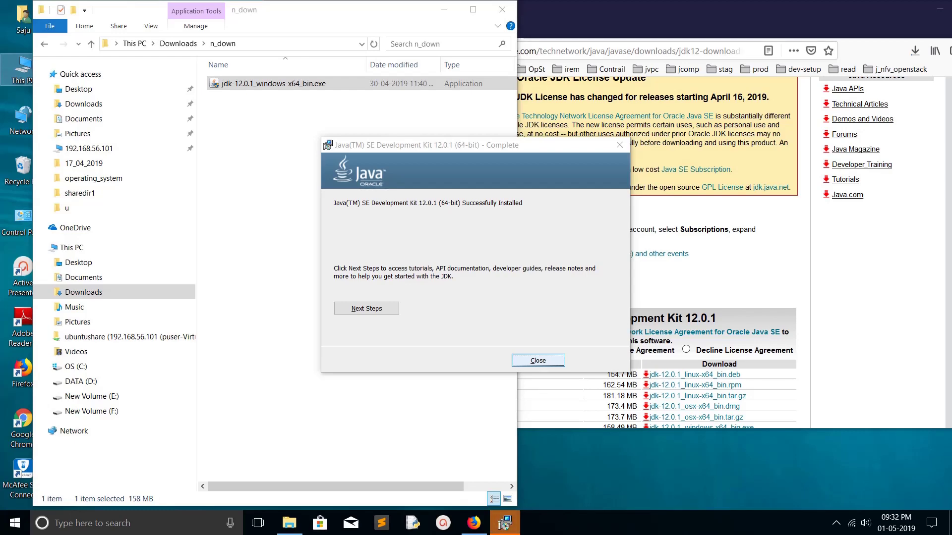
key("Return")
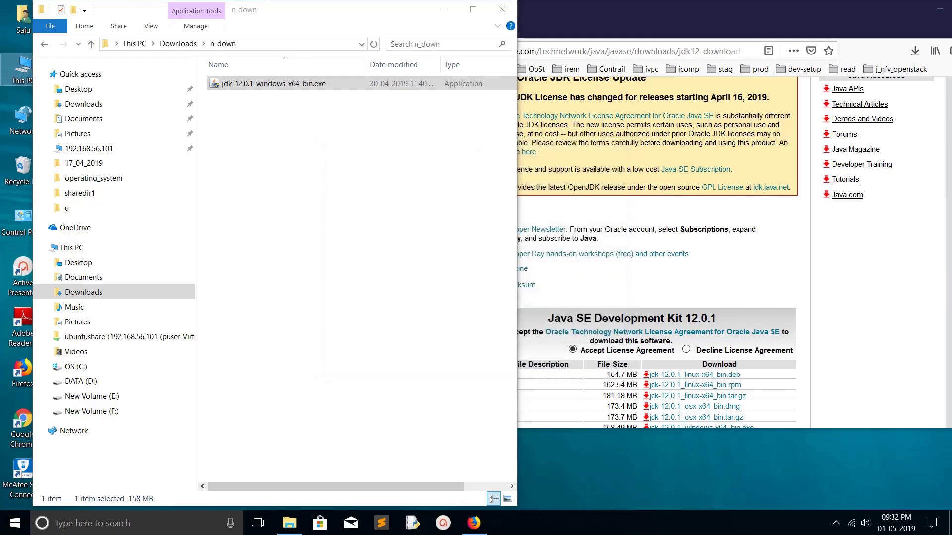
key("alt+Tab")
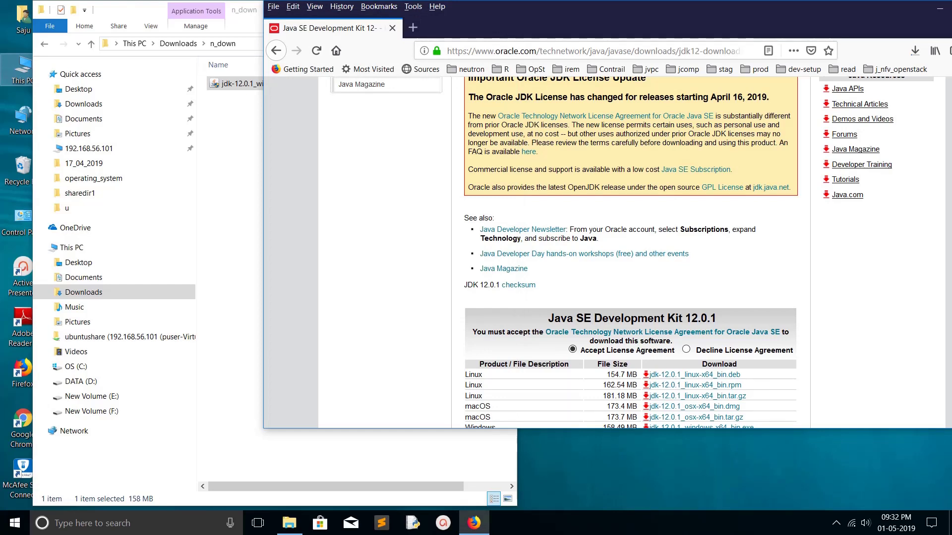
key("alt+Tab")
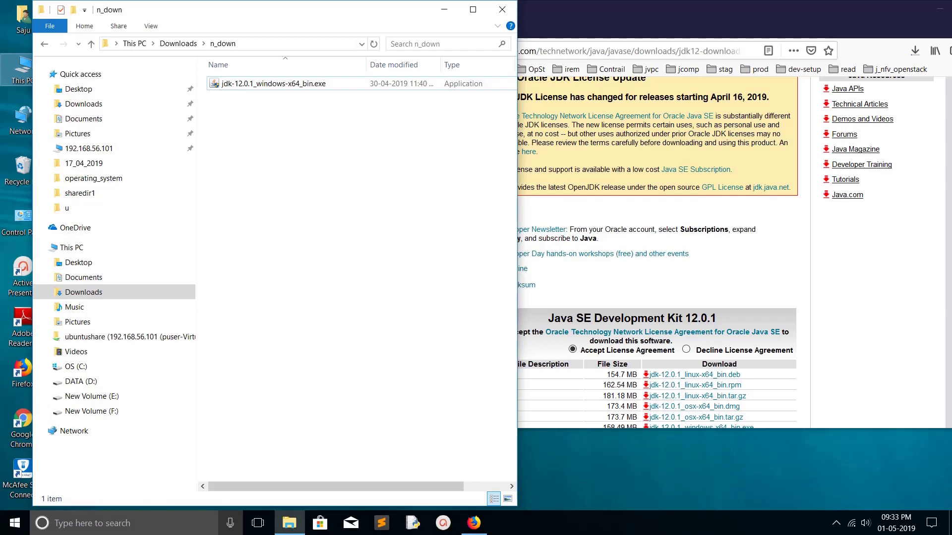
Step: Search 'envi' and open 'Edit the system environment variables'
left_click(124, 523)
type("en")
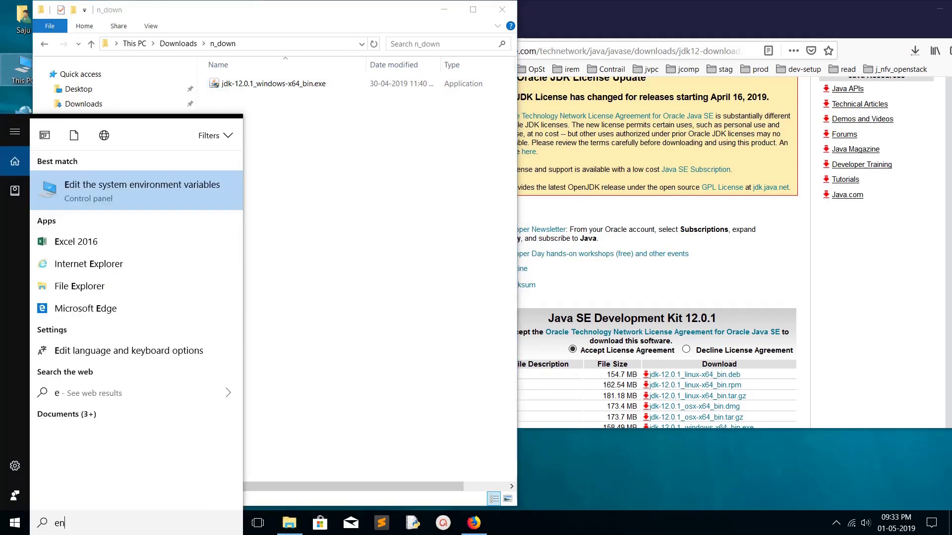
type("vi")
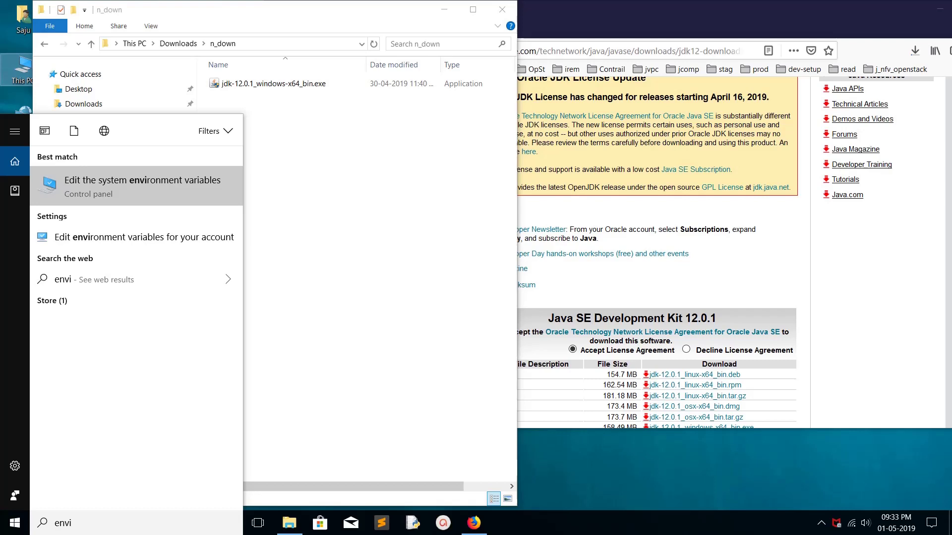
key("Return")
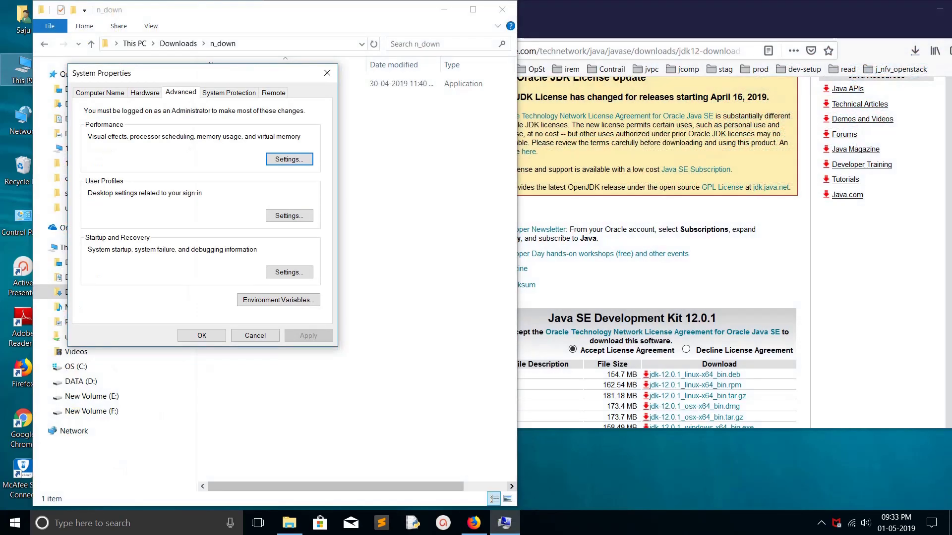
Step: Open the Environment Variables dialog from the Advanced tab of System Properties
left_click_drag(198, 73, 453, 125)
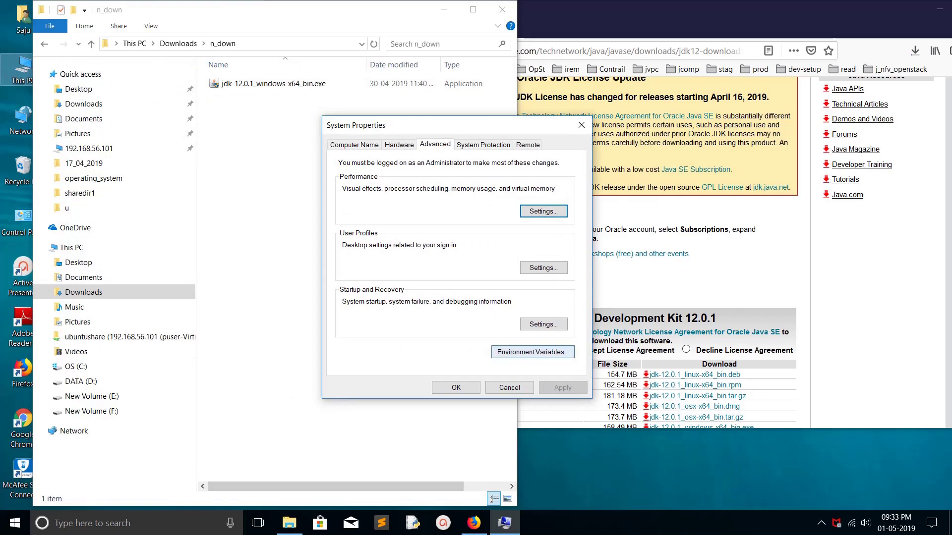
left_click(533, 352)
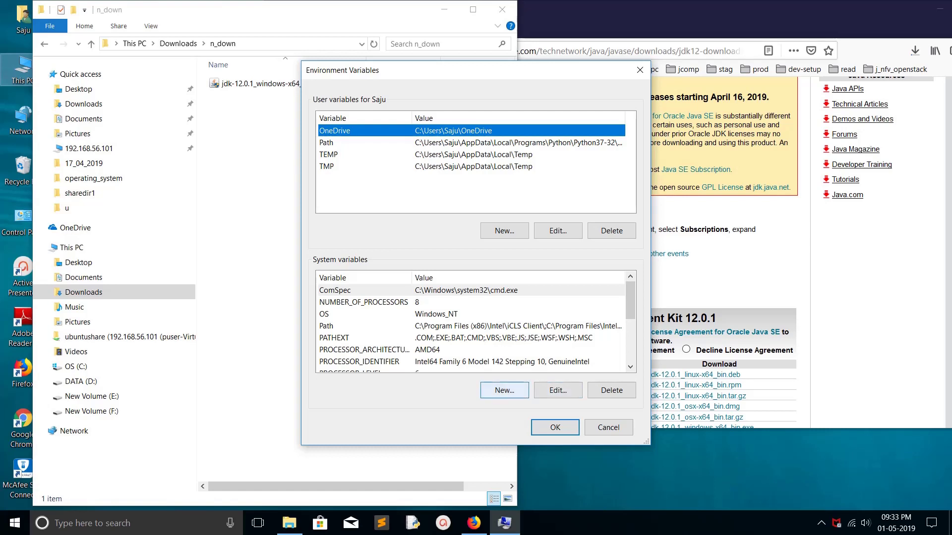
Step: Create a new system variable named JAVA_HOME with value C:\jdk12
left_click(505, 390)
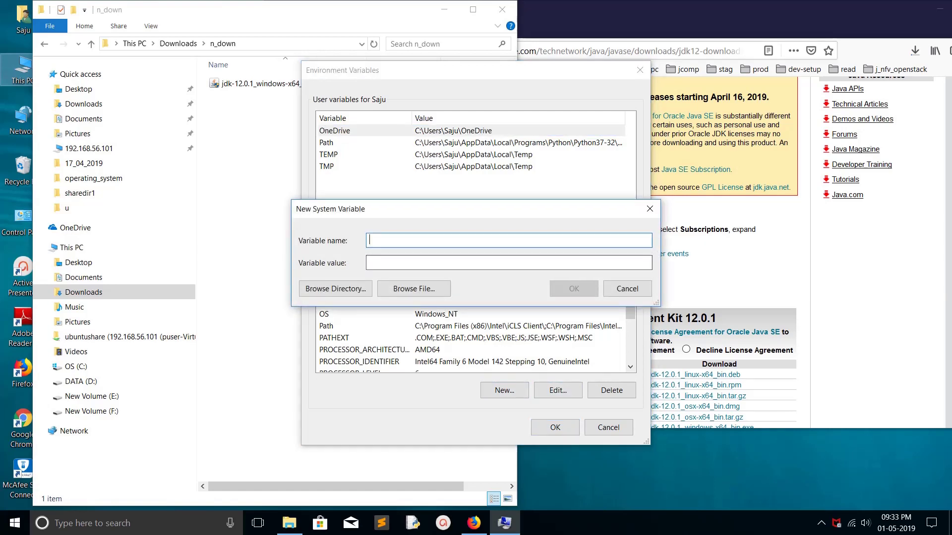
type("JAVA")
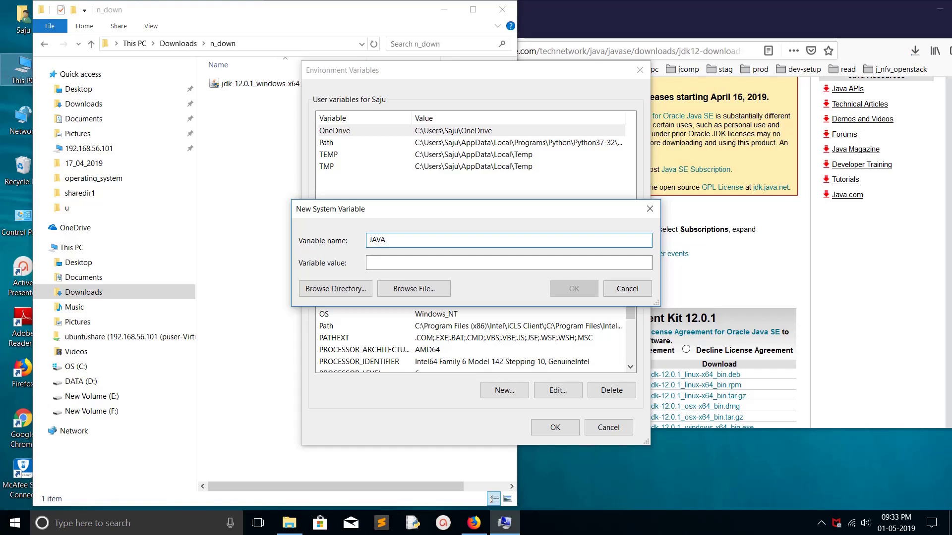
type("_HOME")
key("Tab")
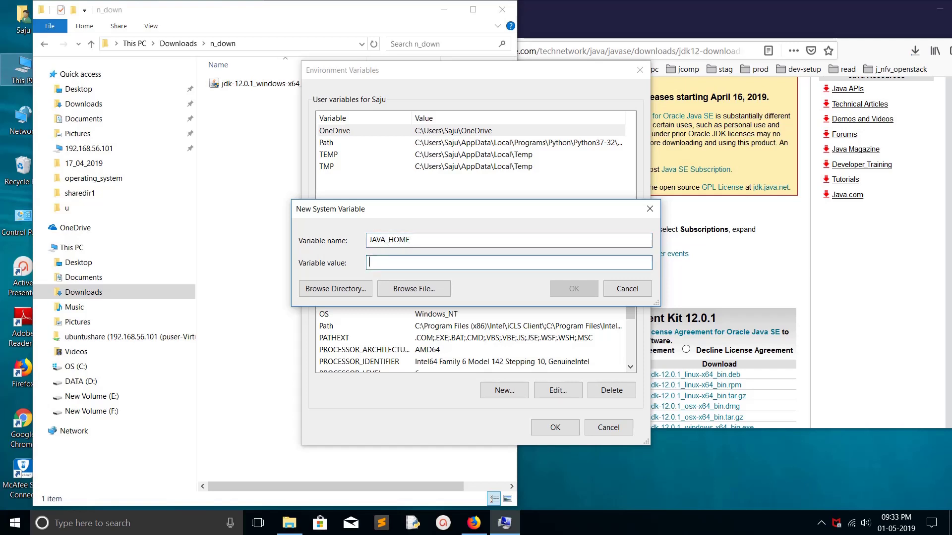
key("ctrl+v")
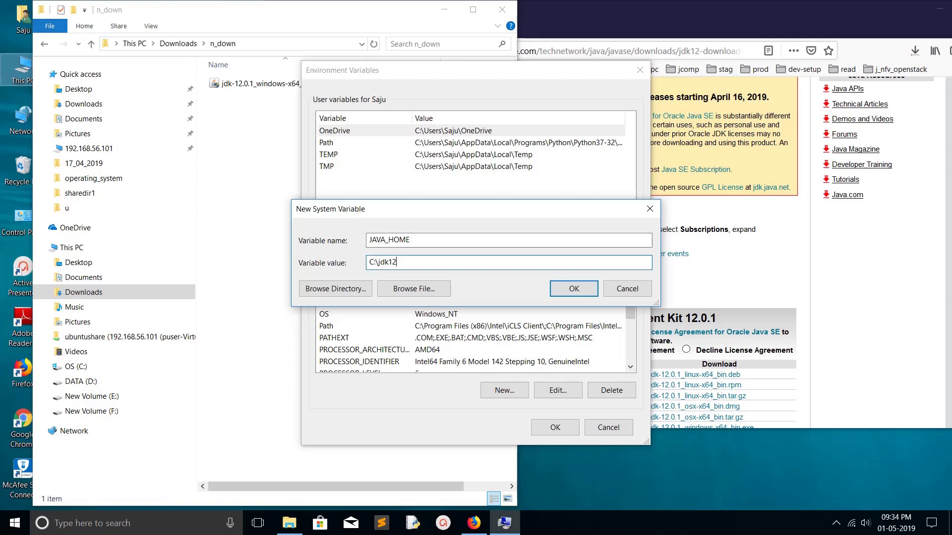
left_click(574, 289)
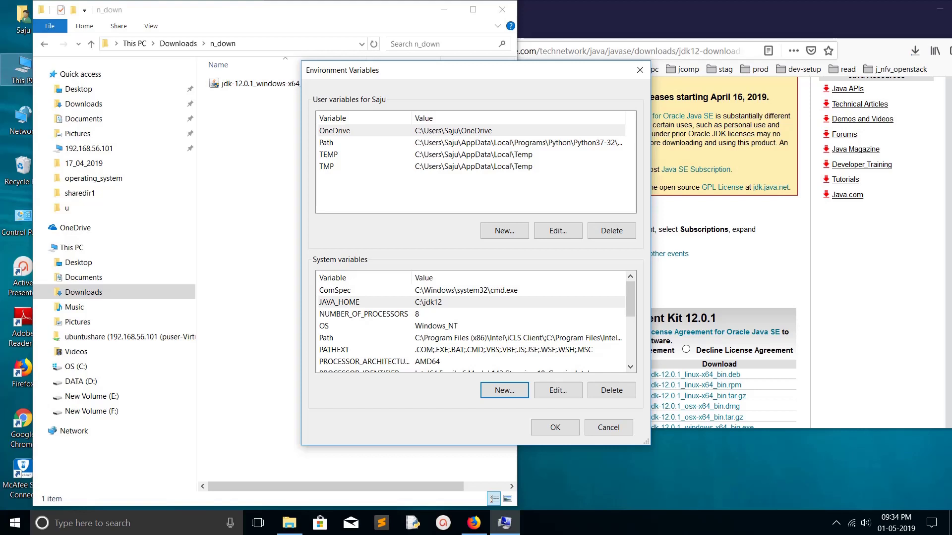
Step: Look over the system Path entries, cancel unchanged, and bring up Windows search
left_click(347, 338)
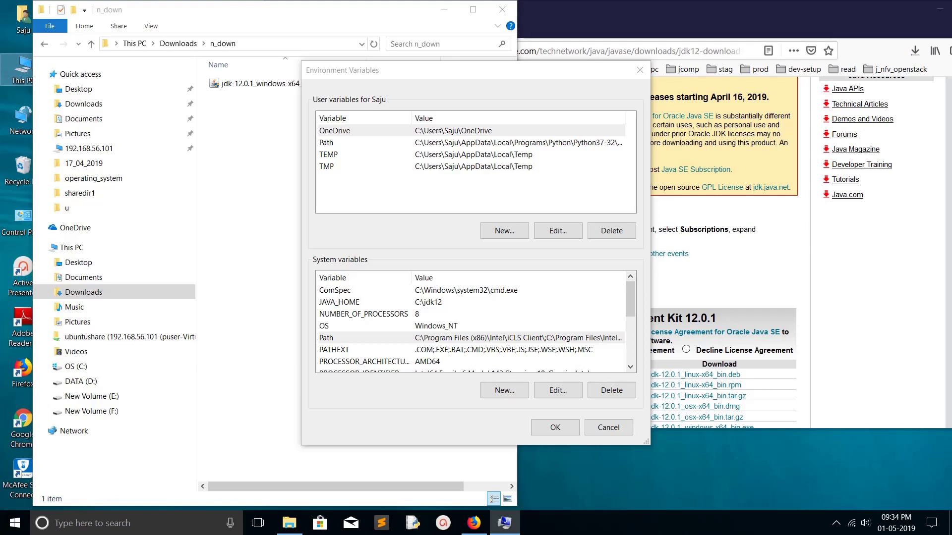
left_click(367, 338)
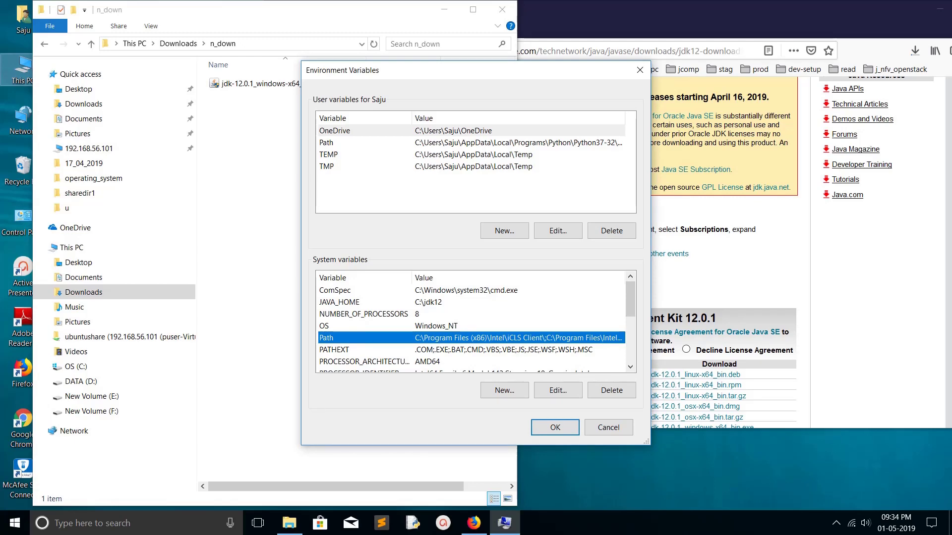
left_click(557, 390)
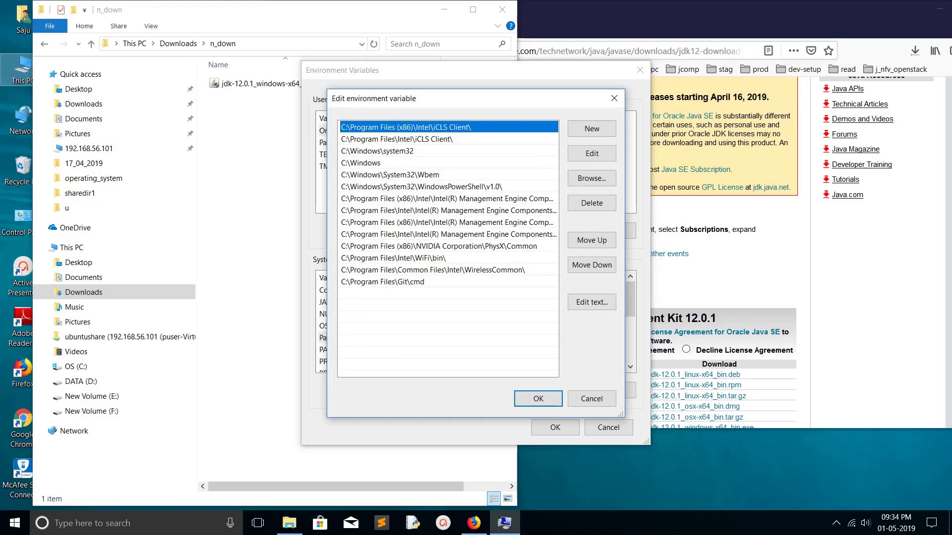
left_click(591, 398)
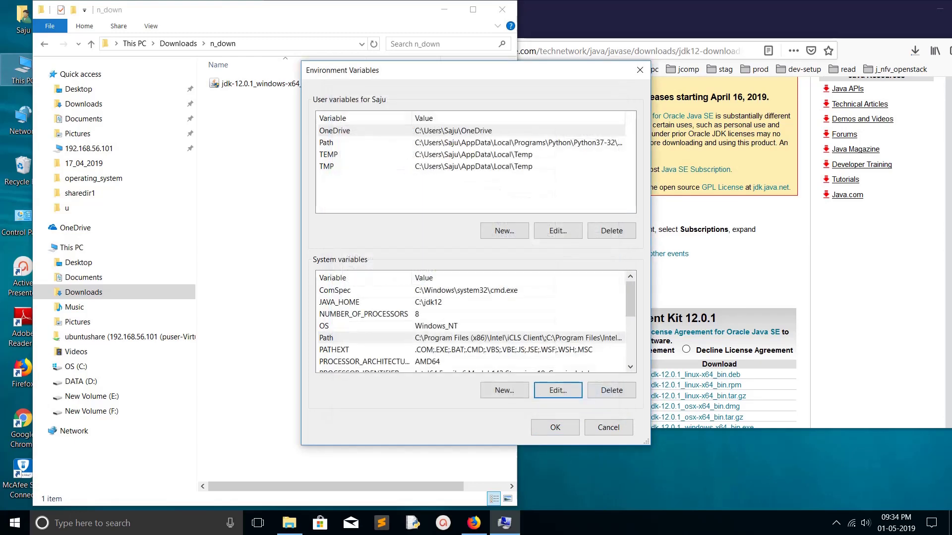
key("super+s")
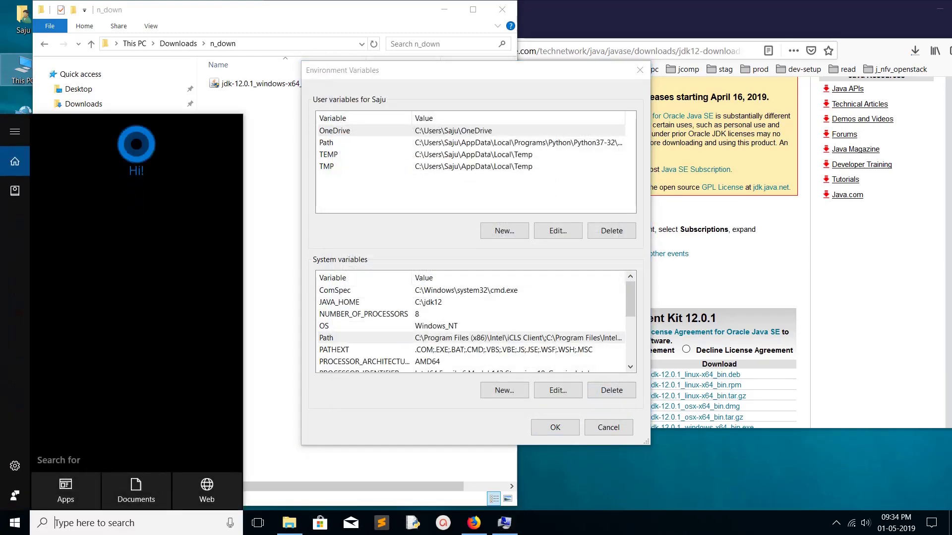
Step: Open Command Prompt via 'cmd' and run java.exe -version, which isn't recognized
type("cmd")
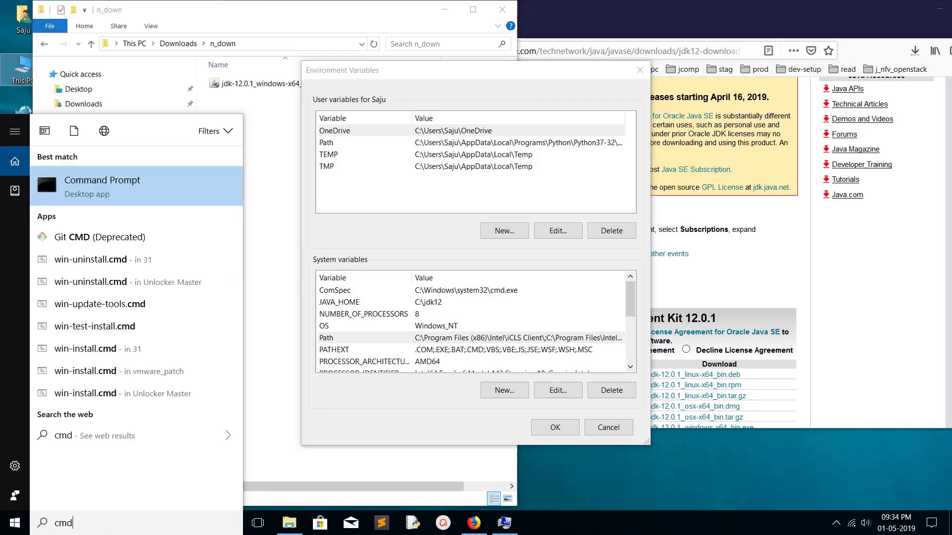
key("Return")
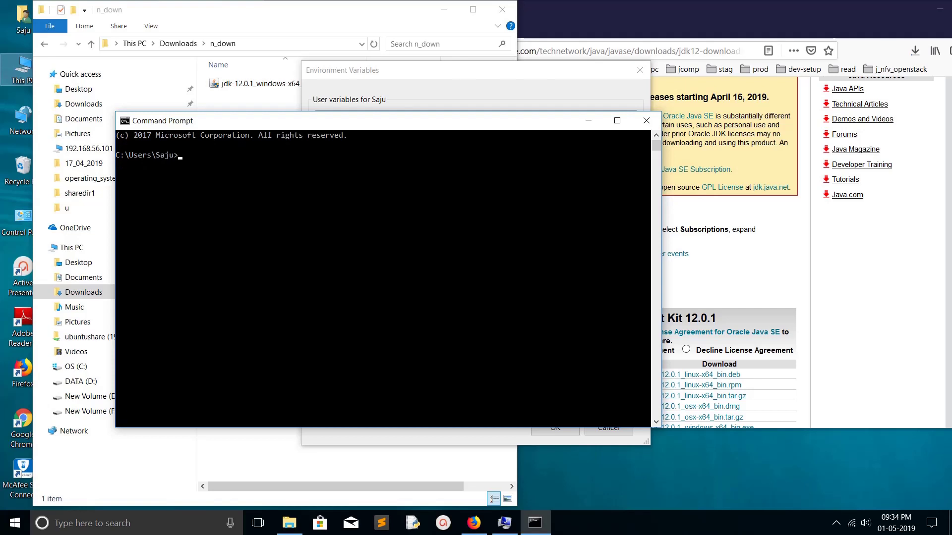
type("java")
type(".exe ")
type("-vers")
type("ion")
key("Return")
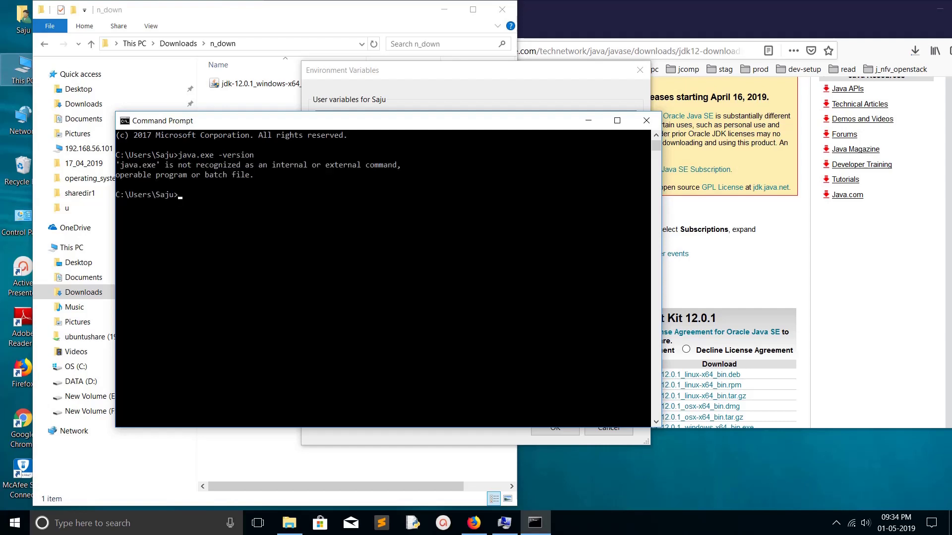
key("Return")
key("Return")
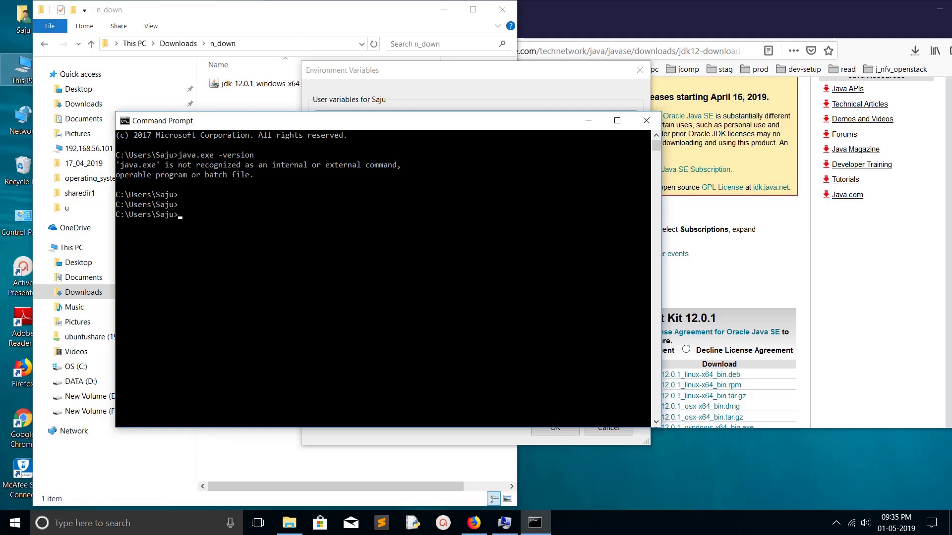
Step: Edit the system Path and try adding 'C:\jdk12/bin', which is rejected as invalid
left_click_drag(347, 120, 572, 342)
key("alt+Tab")
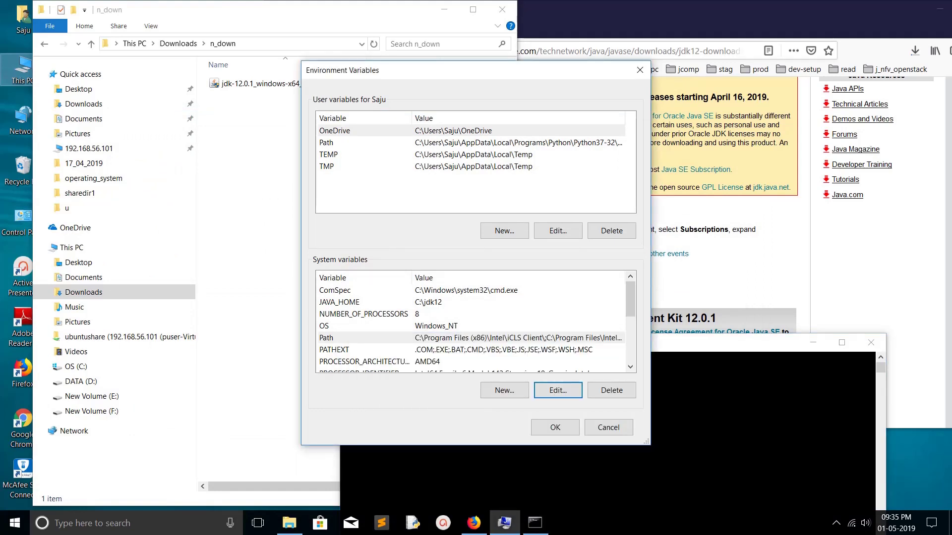
key("shift+Tab")
key("shift+Tab")
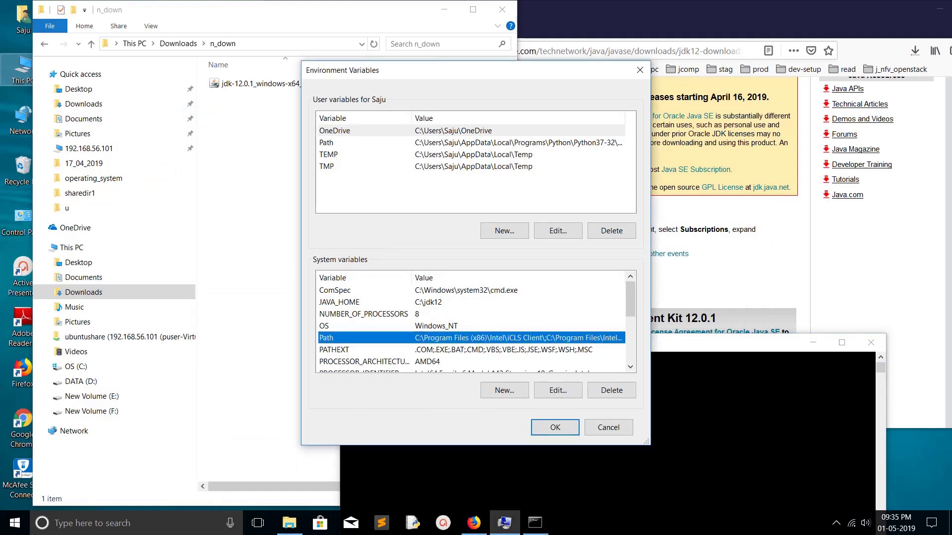
left_click(558, 390)
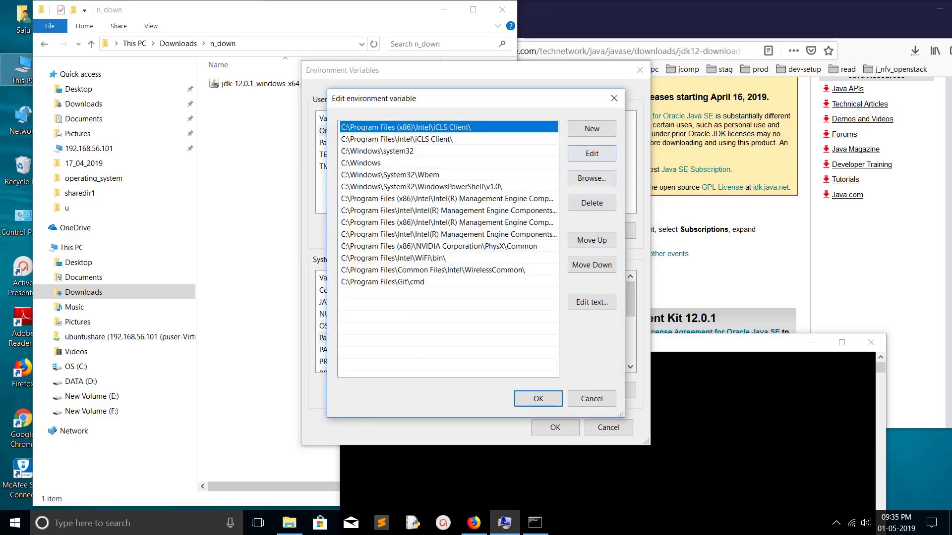
left_click(592, 129)
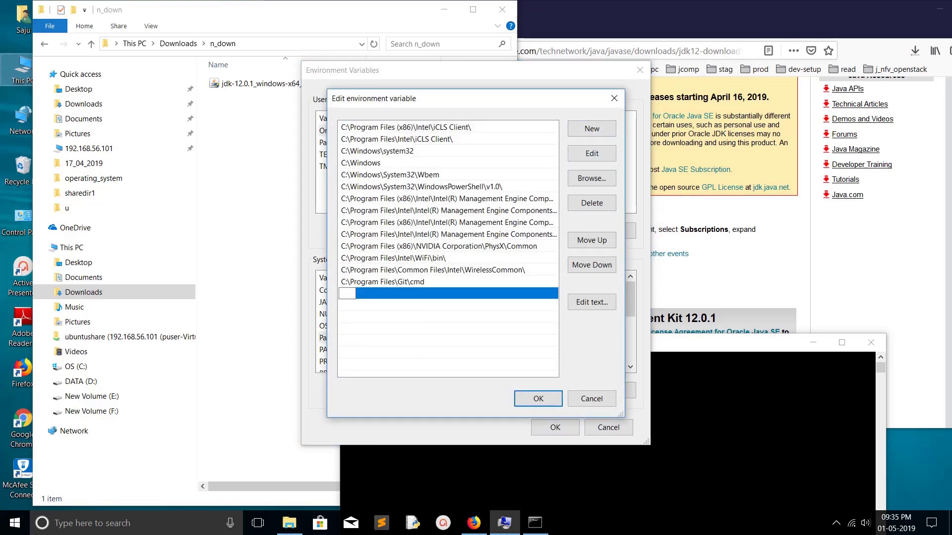
type("C:\\jdk12")
type("/bin")
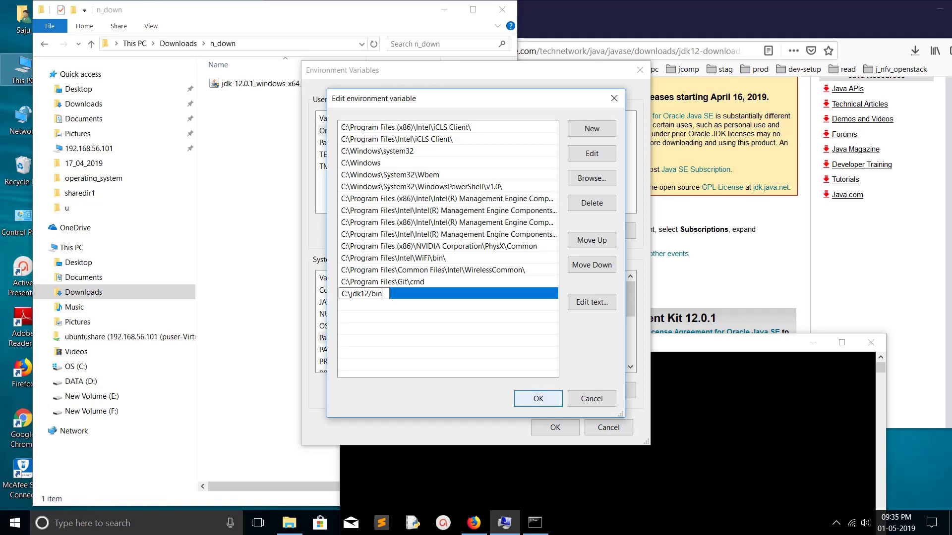
key("Return")
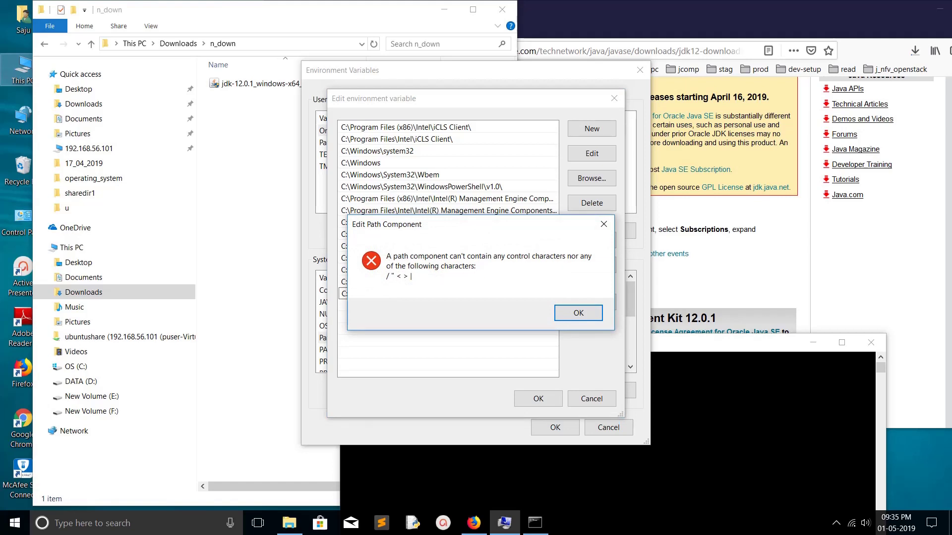
key("Return")
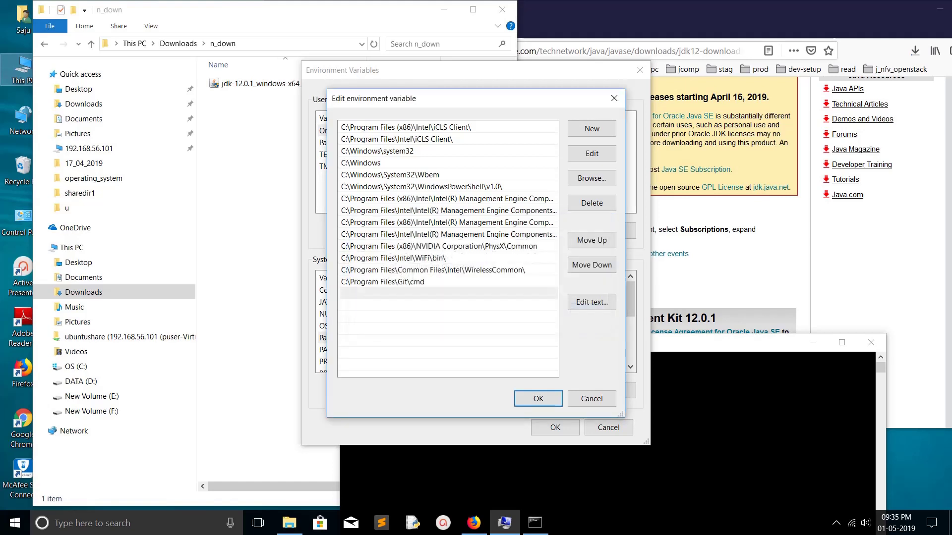
Step: Add 'C:\jdk12\bin' to the system Path, delete the empty entry, and save
left_click(592, 129)
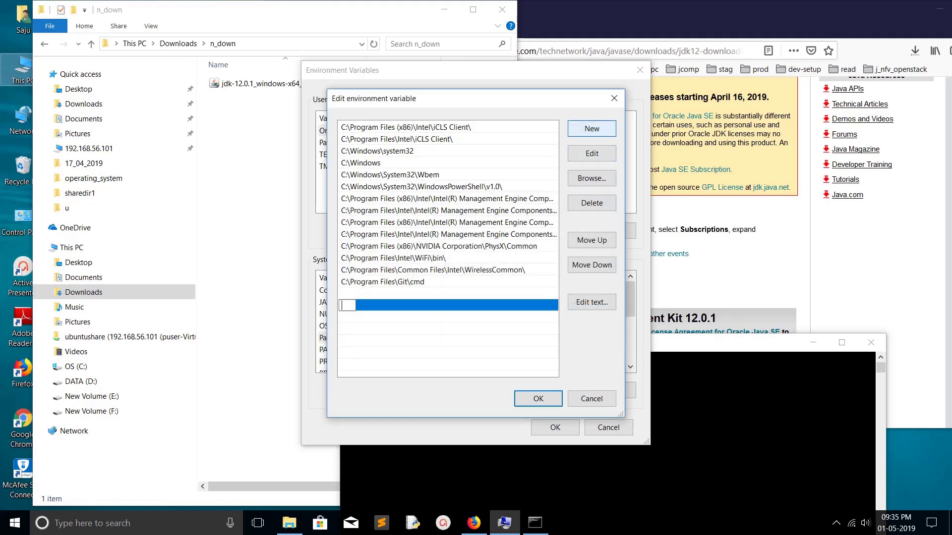
type("C:\\jdk12")
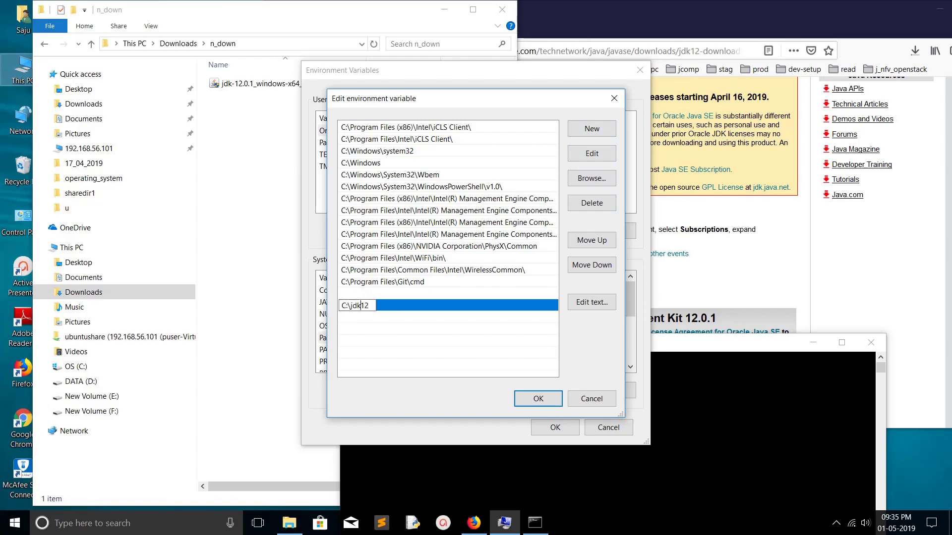
type("\\b")
type("in")
key("Return")
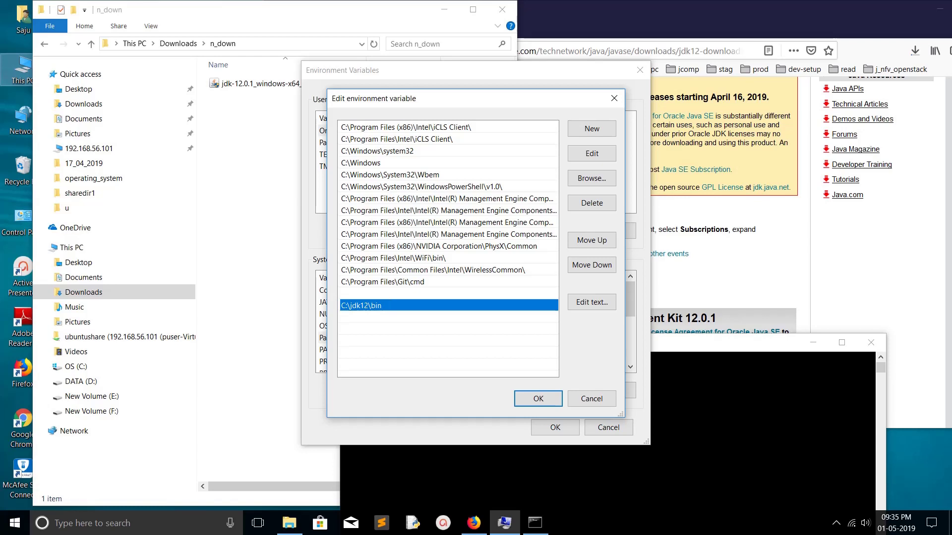
key("Up")
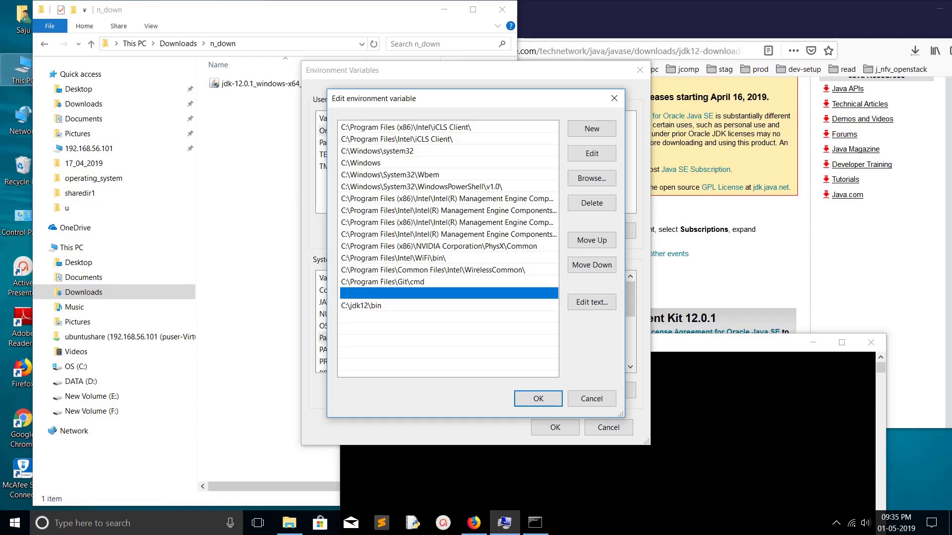
left_click(592, 203)
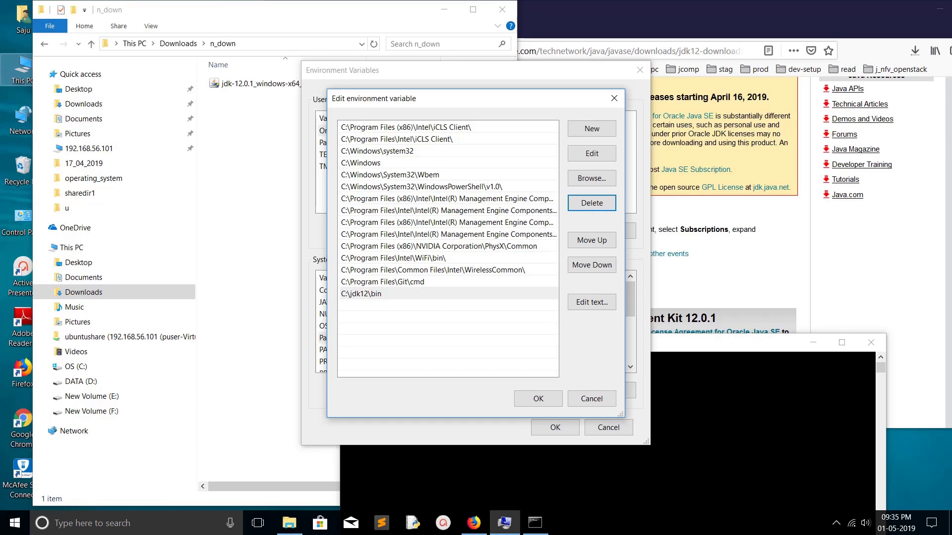
left_click(538, 399)
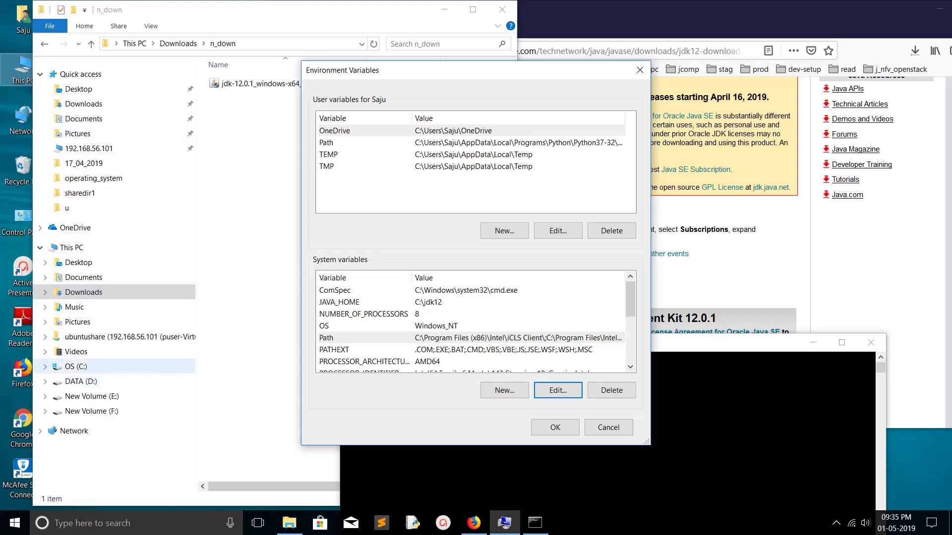
Step: Browse to C:\jdk12\bin to find java.exe, then return to Environment Variables
left_click(76, 366)
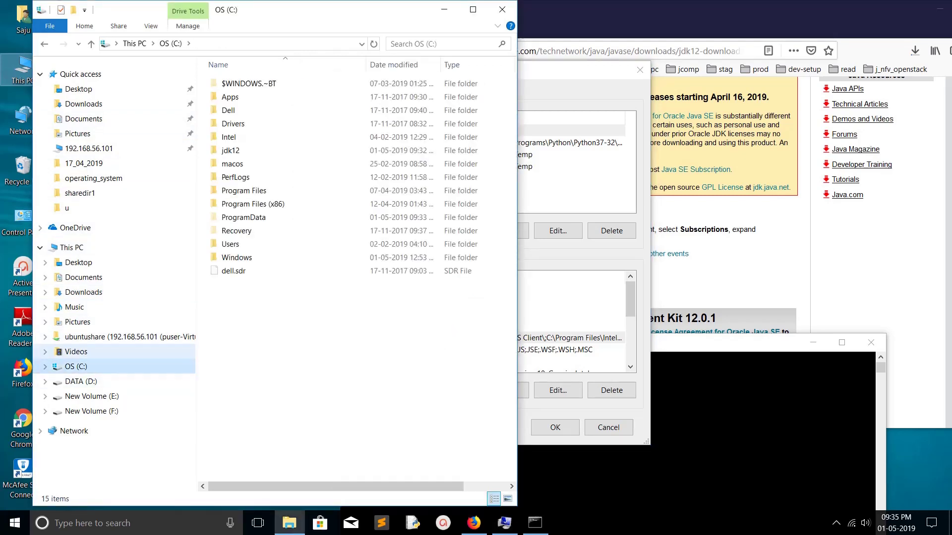
double_click(231, 150)
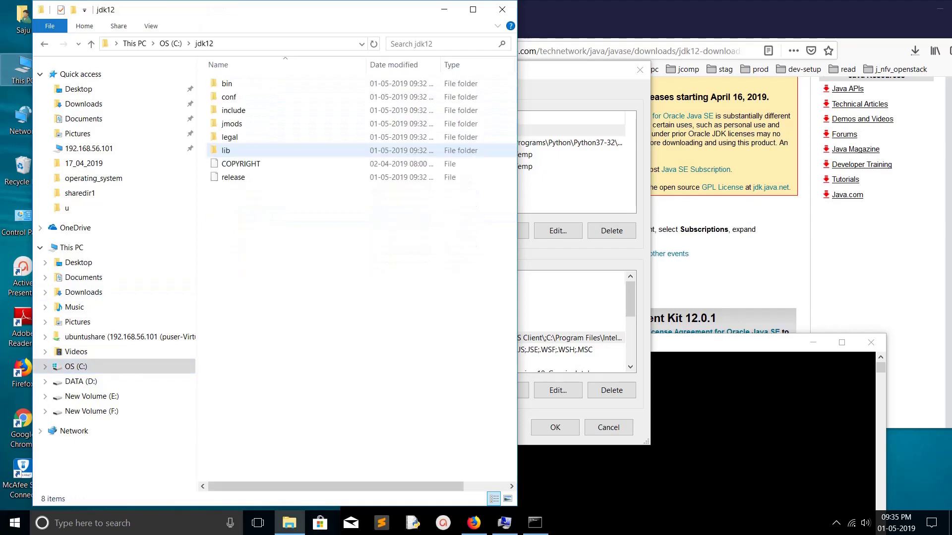
double_click(227, 83)
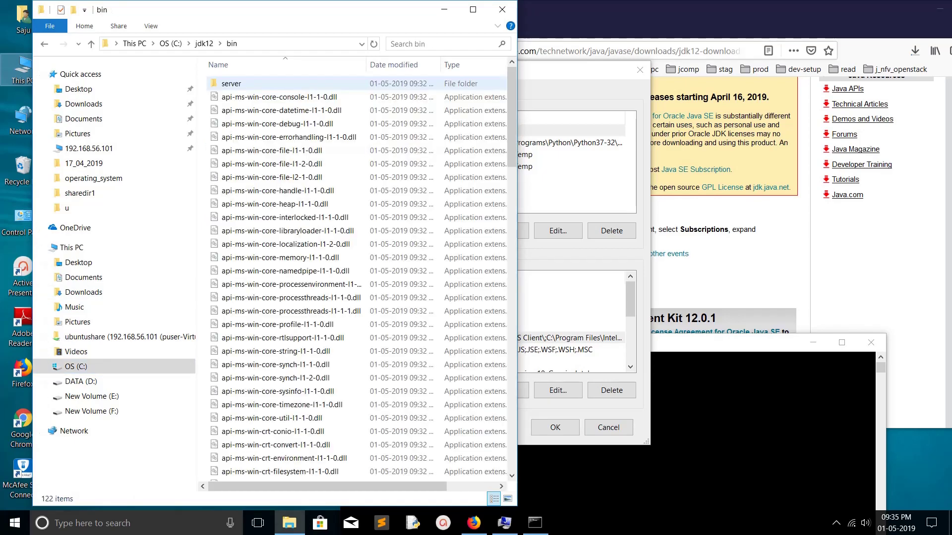
scroll(238, 274, "down", 15)
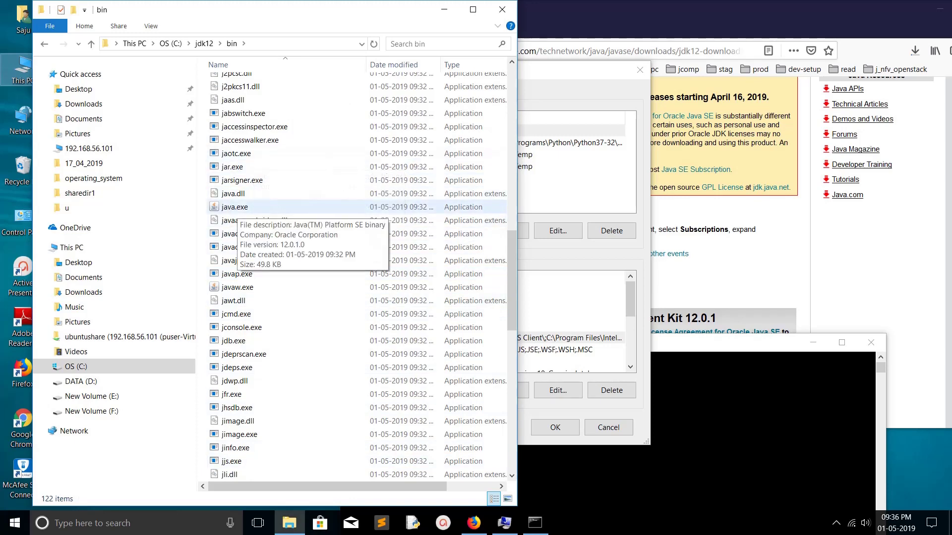
key("alt+Tab")
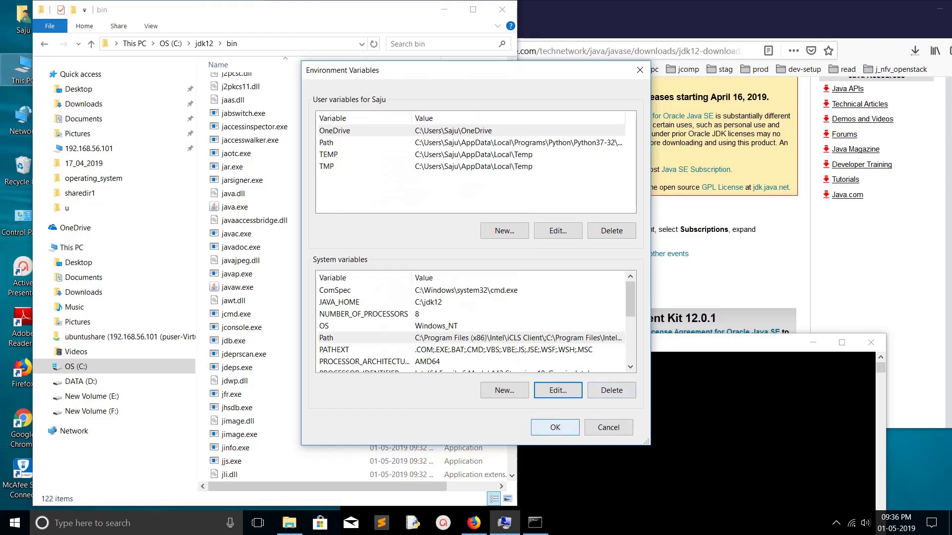
Step: Apply and close Environment Variables and System Properties, then run 'java.exe -version' in the old console
left_click(555, 428)
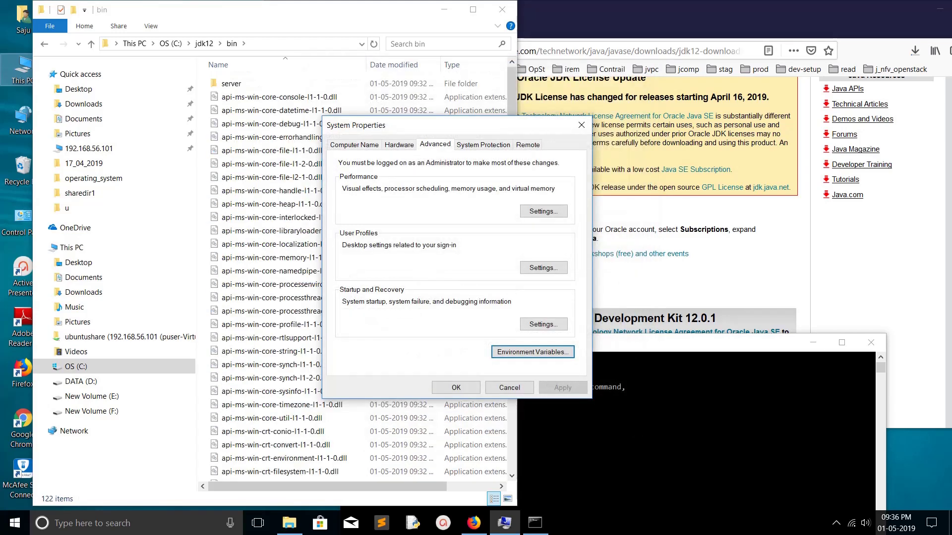
left_click(456, 387)
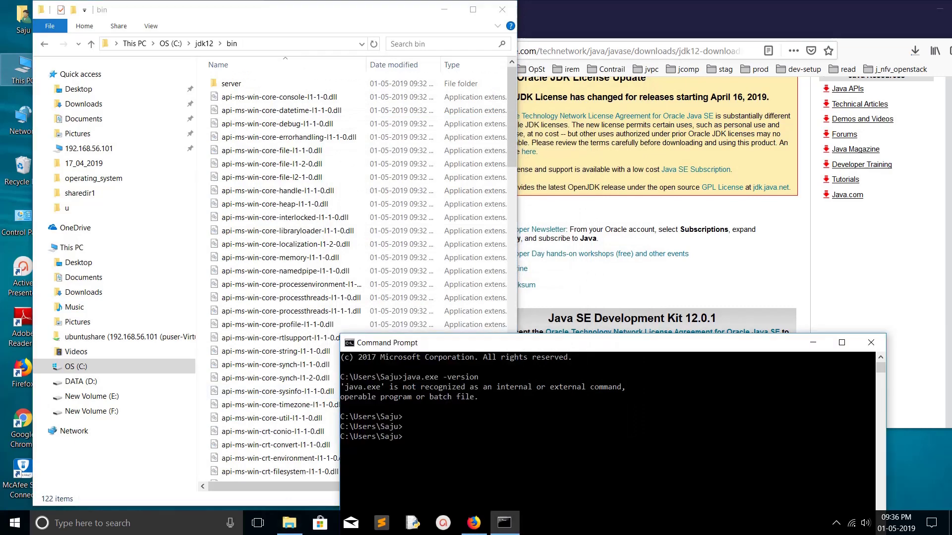
left_click_drag(595, 342, 596, 190)
left_click(597, 323)
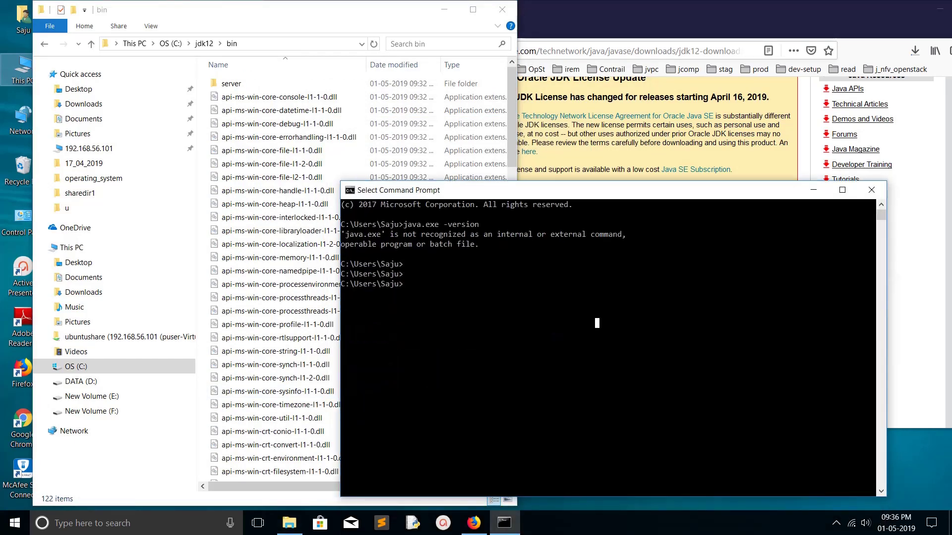
type("jav")
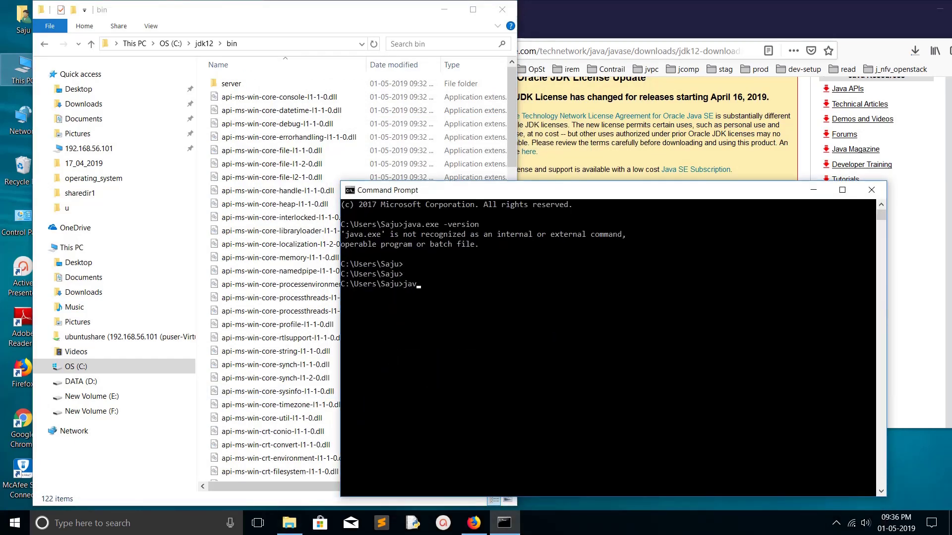
type("a.exe")
type(" -version")
key("Return")
key("Return")
key("Return")
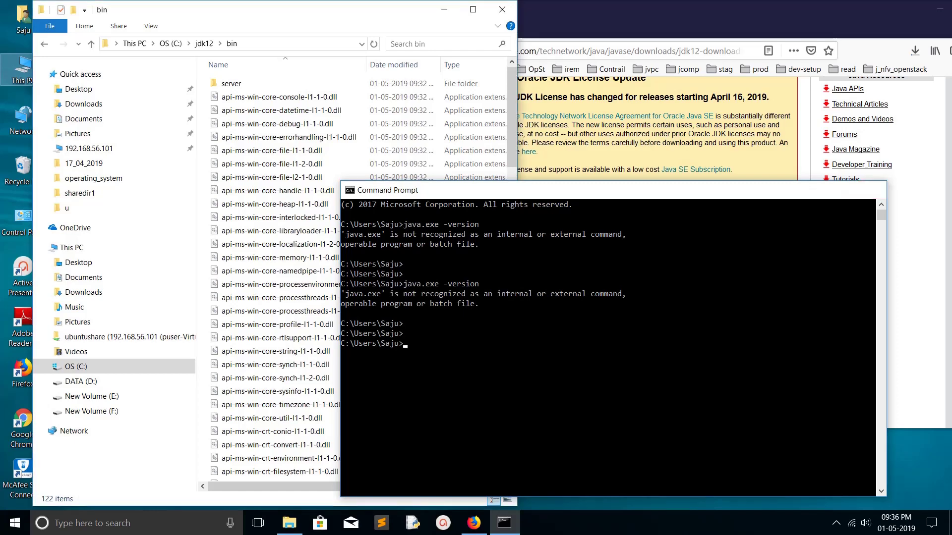
Step: Open a new Command Prompt via 'cmd' search and run 'java.exe -version', showing Java 12.0.1
left_click(871, 190)
left_click(92, 523)
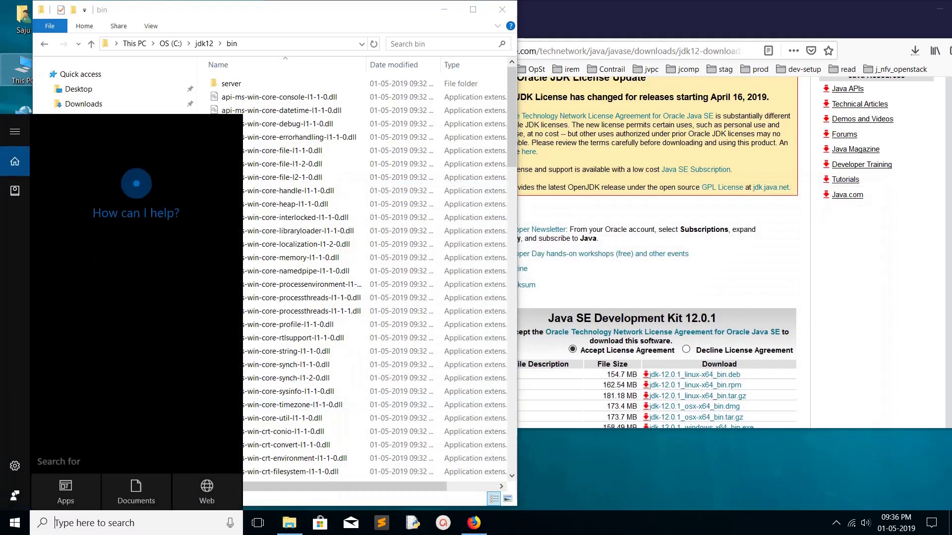
type("cmd")
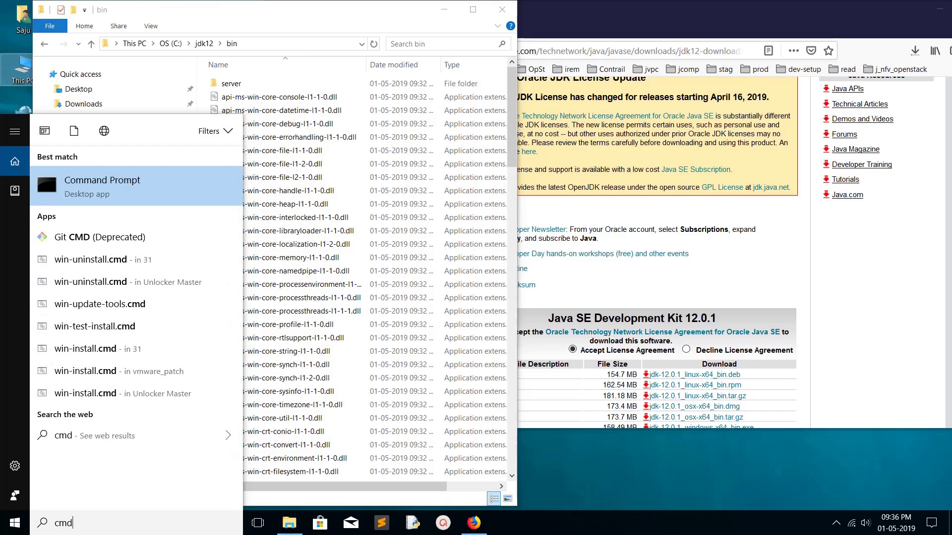
key("Return")
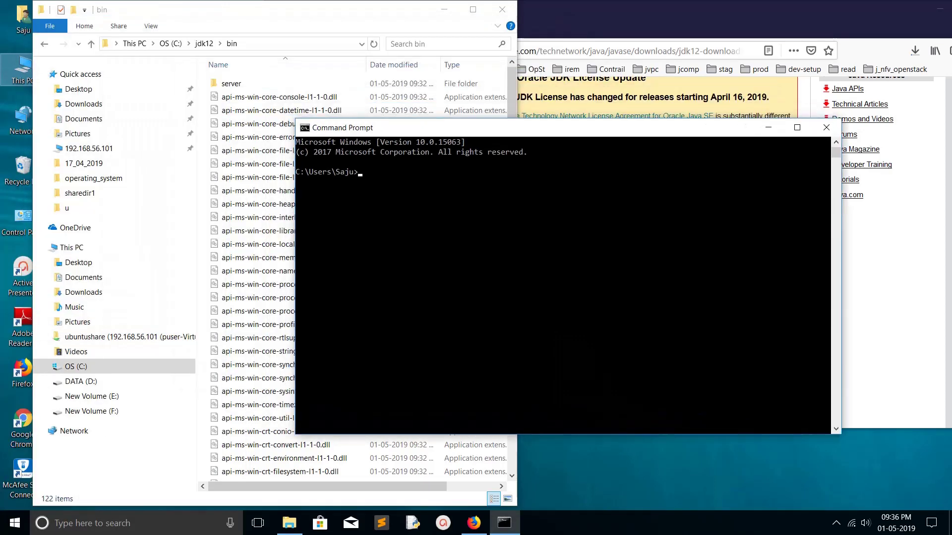
left_click(601, 240)
type("java.e")
type("xe")
type(" -version")
key("Return")
key("Return")
key("Return")
key("Return")
key("Return")
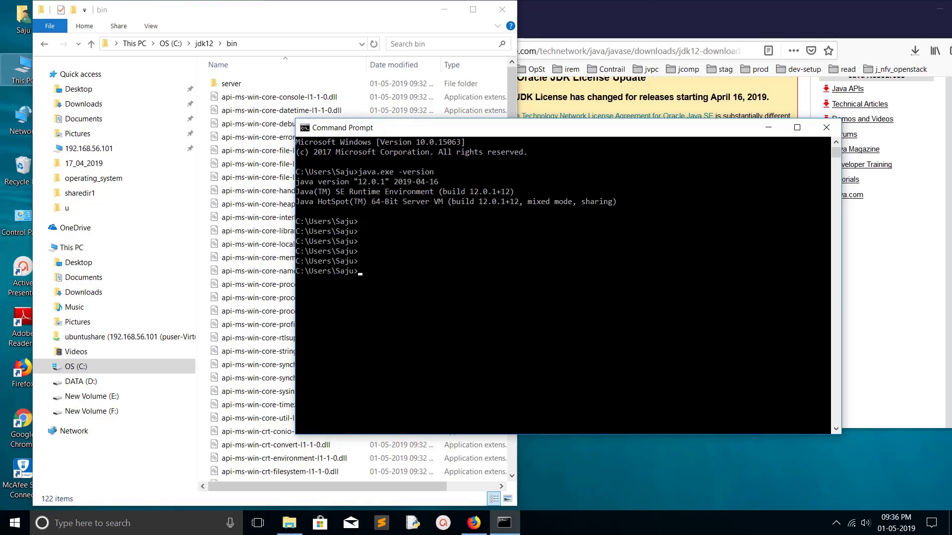